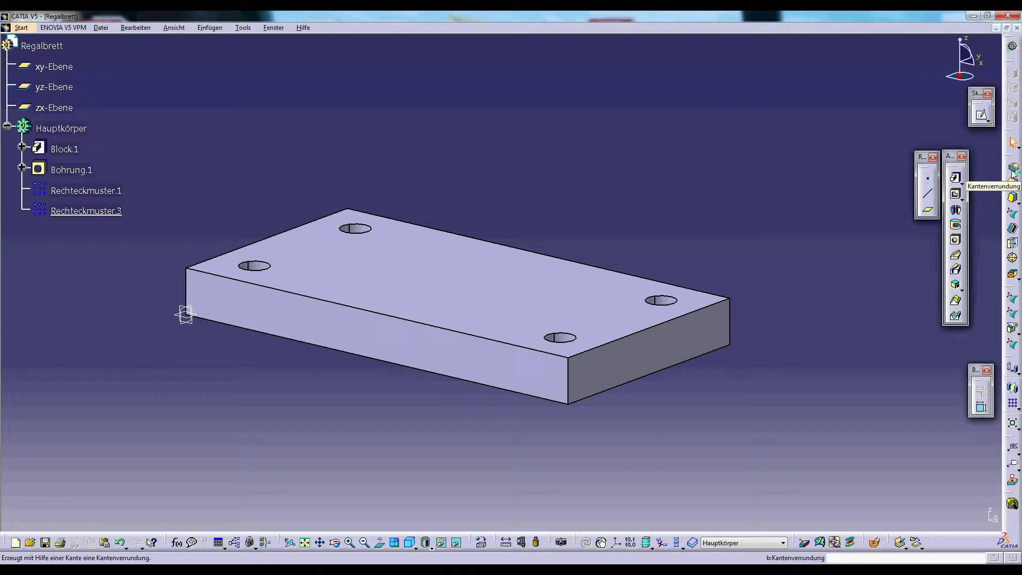
Trial-fillet the front top edge, inspect the result, then undo it.
{"action": "left_click", "coordinate": [1013, 170]}
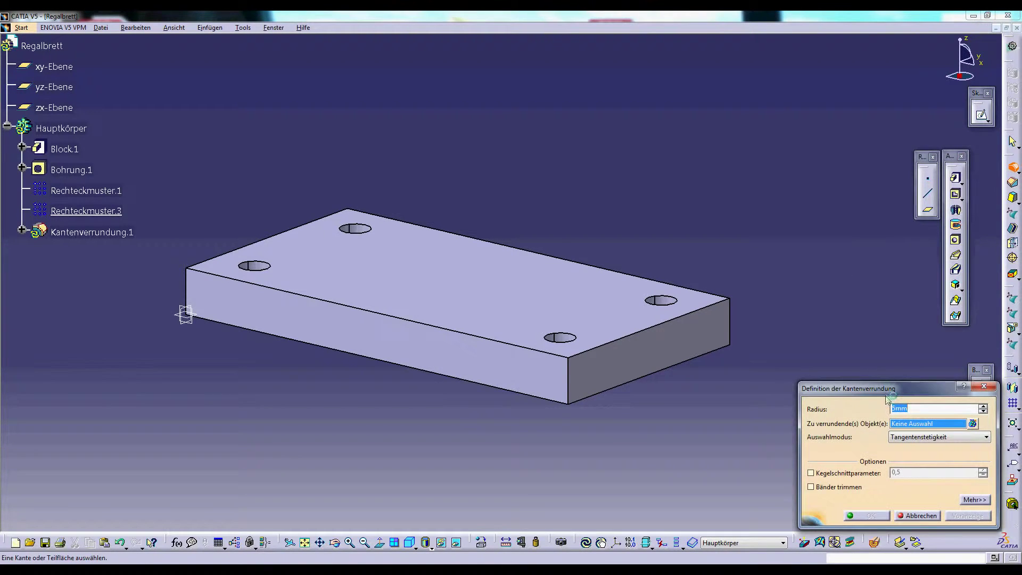
{"action": "left_click_drag", "start_coordinate": [886, 394], "coordinate": [707, 81]}
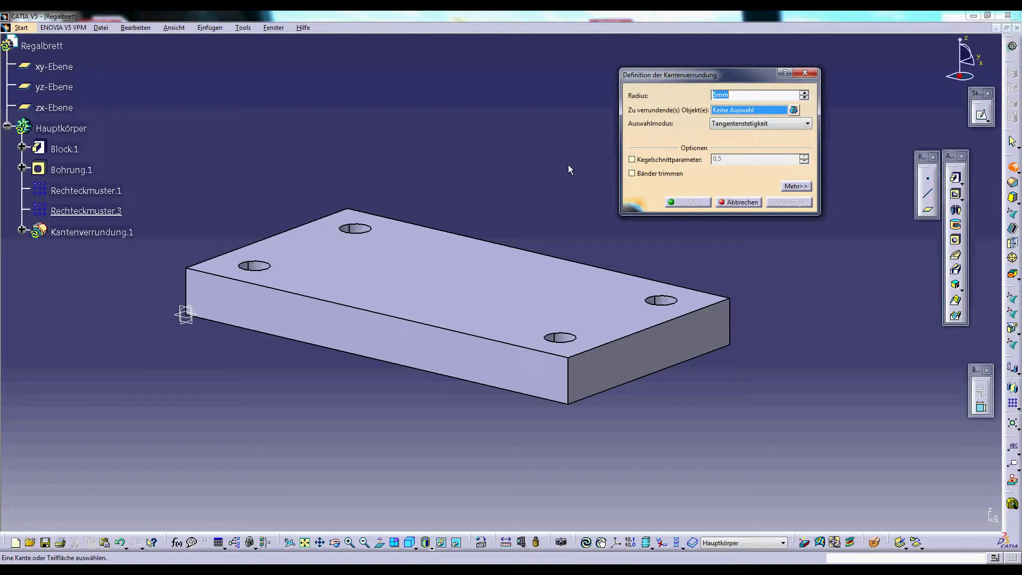
{"action": "left_click", "coordinate": [615, 345]}
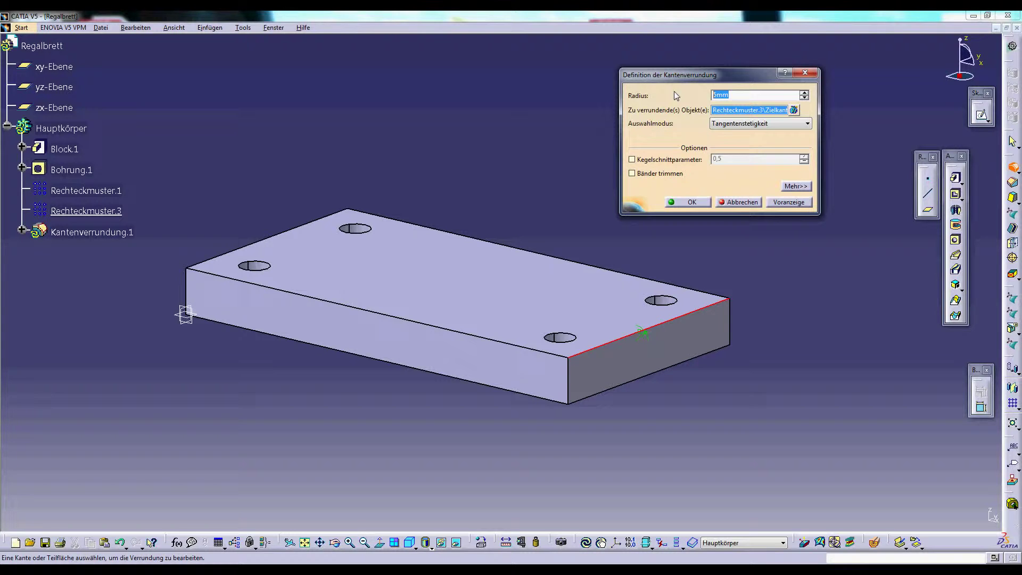
{"action": "left_click", "coordinate": [688, 202]}
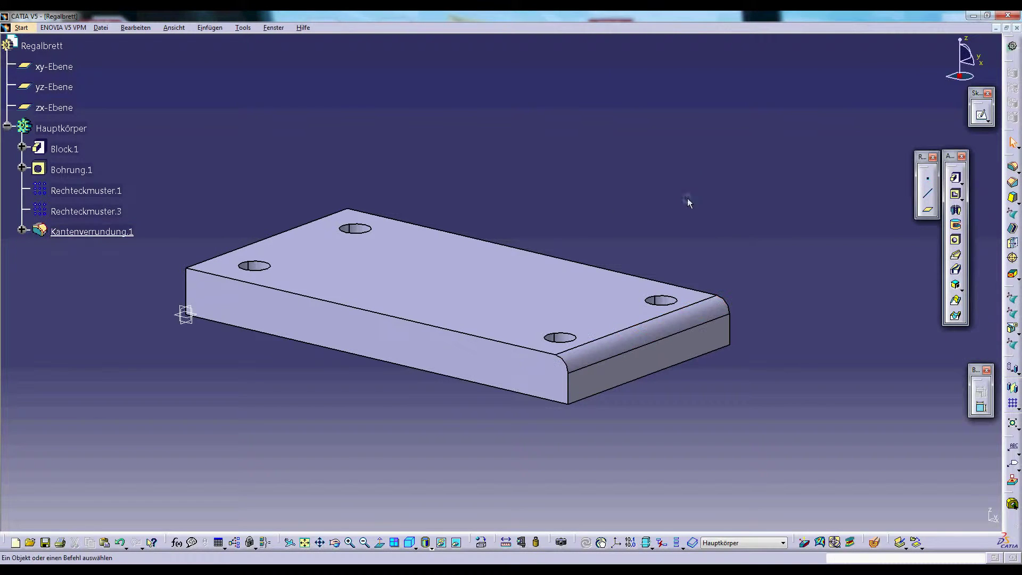
{"action": "middle_click_drag", "start_coordinate": [703, 278], "coordinate": [612, 365]}
{"action": "middle_click_drag", "start_coordinate": [565, 140], "coordinate": [611, 203]}
{"action": "key", "text": "ctrl+y"}
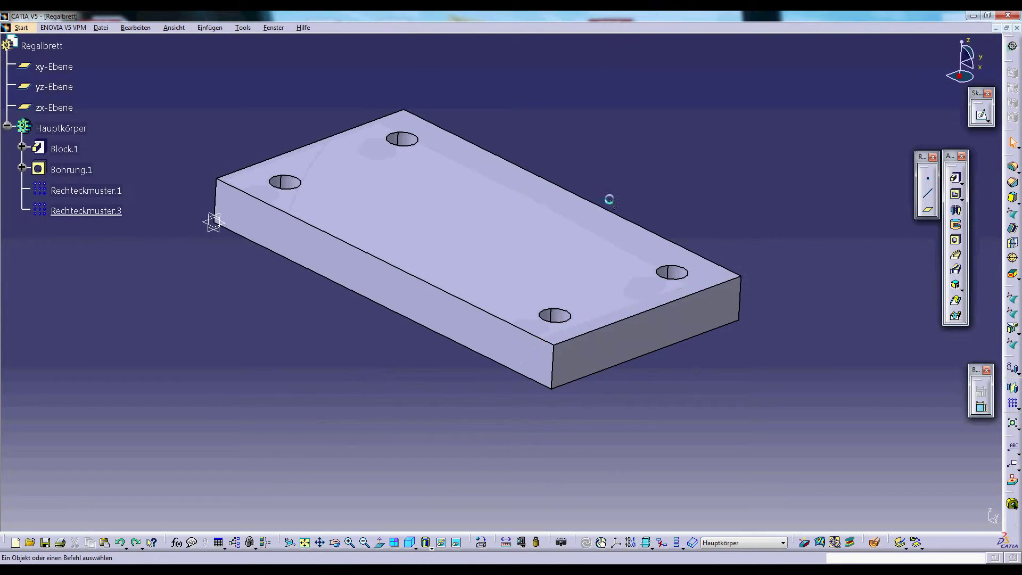
{"action": "middle_click_drag", "start_coordinate": [399, 490], "coordinate": [426, 346]}
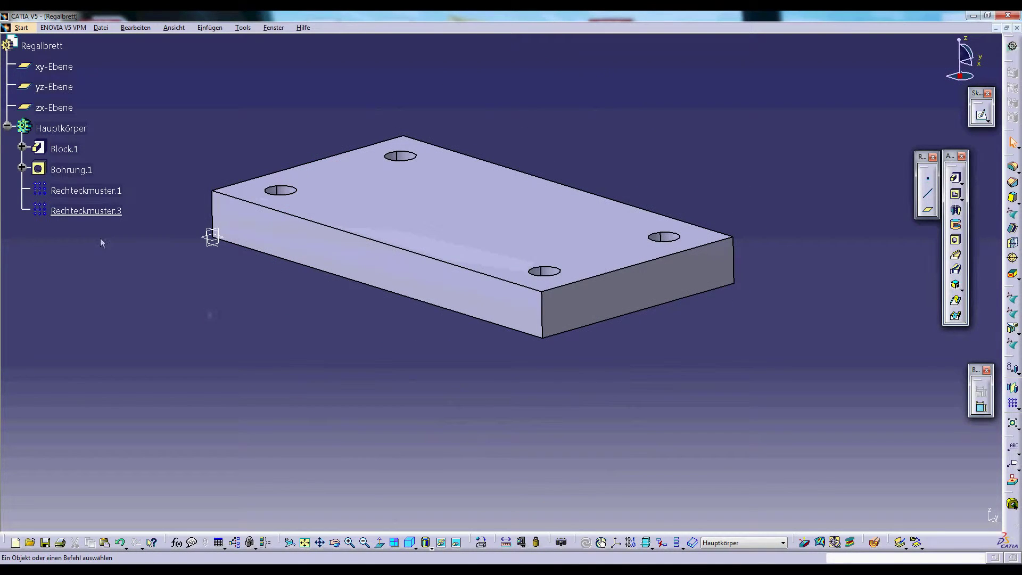
Start a new Kantenverrundung and pick the front, front-left and vertical corner edges.
{"action": "left_click", "coordinate": [1013, 169]}
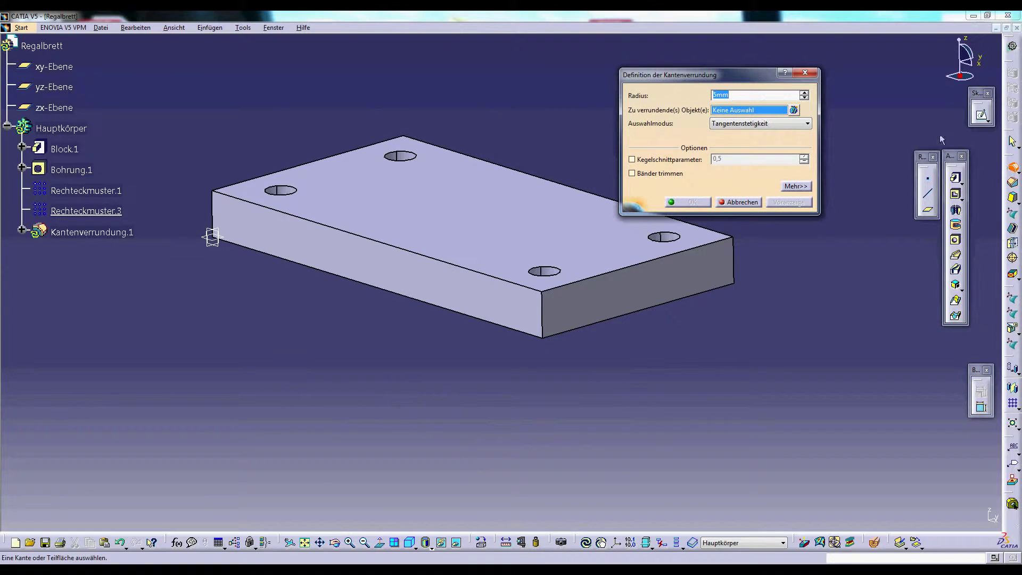
{"action": "left_click_drag", "start_coordinate": [692, 74], "coordinate": [727, 52]}
{"action": "middle_click_drag", "start_coordinate": [605, 139], "coordinate": [578, 202]}
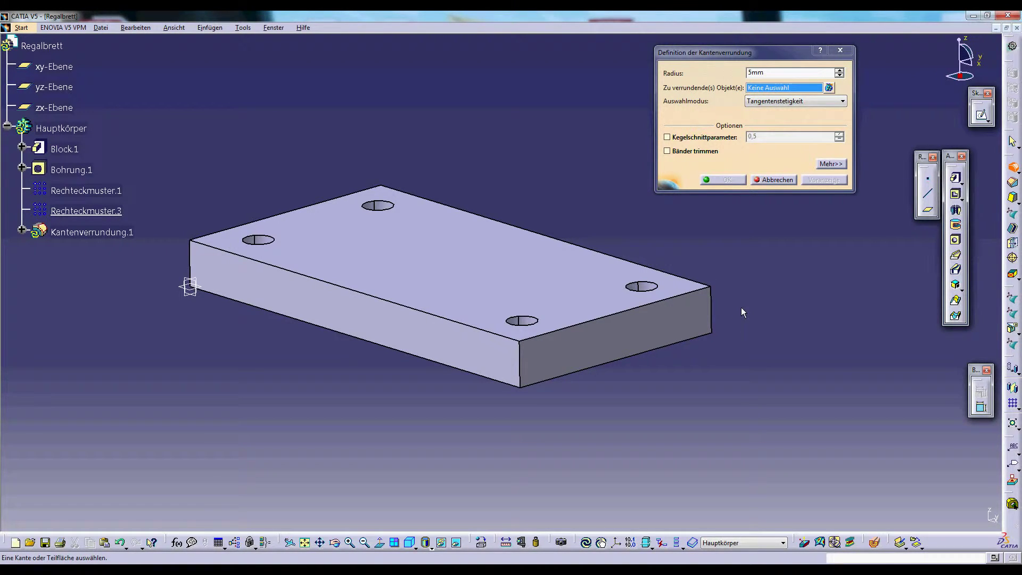
{"action": "left_click", "coordinate": [612, 316]}
{"action": "left_click", "coordinate": [503, 336]}
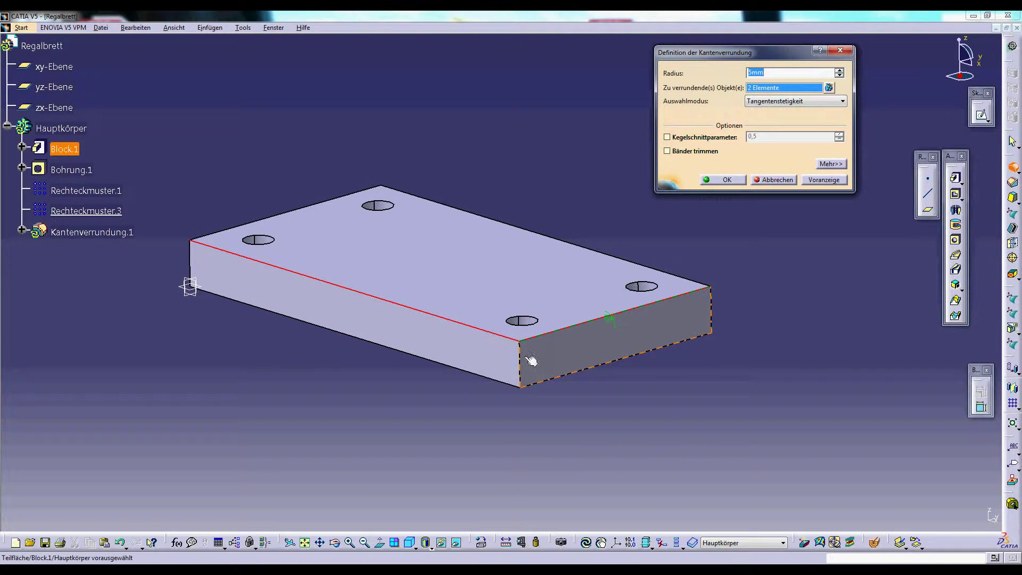
{"action": "left_click", "coordinate": [526, 361]}
{"action": "middle_click_drag", "start_coordinate": [526, 361], "coordinate": [592, 385]}
{"action": "left_click", "coordinate": [500, 318]}
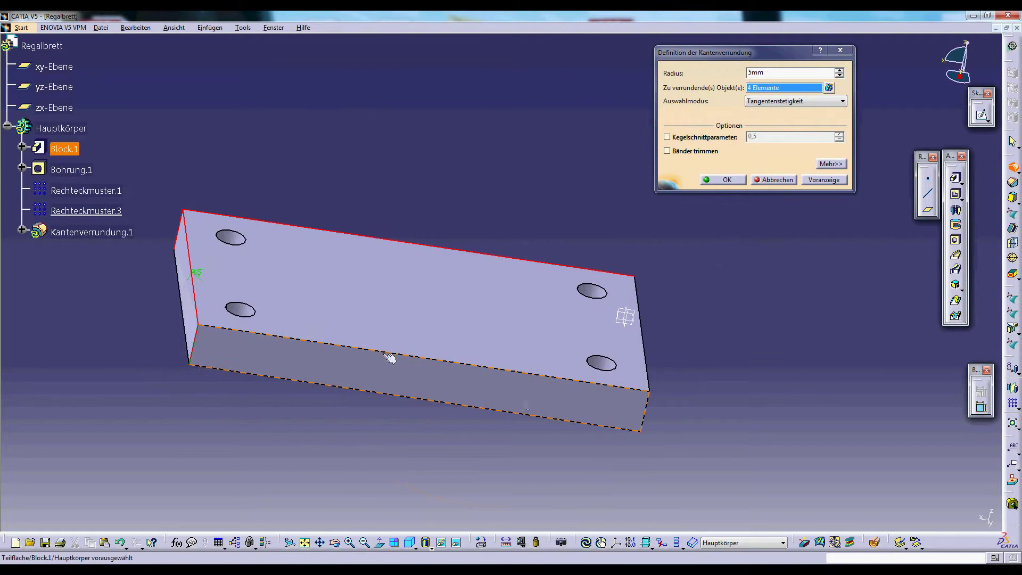
{"action": "left_click", "coordinate": [595, 388]}
Add the far top edges, set the radius to 3mm and confirm the fillet.
{"action": "middle_click_drag", "start_coordinate": [668, 404], "coordinate": [730, 422]}
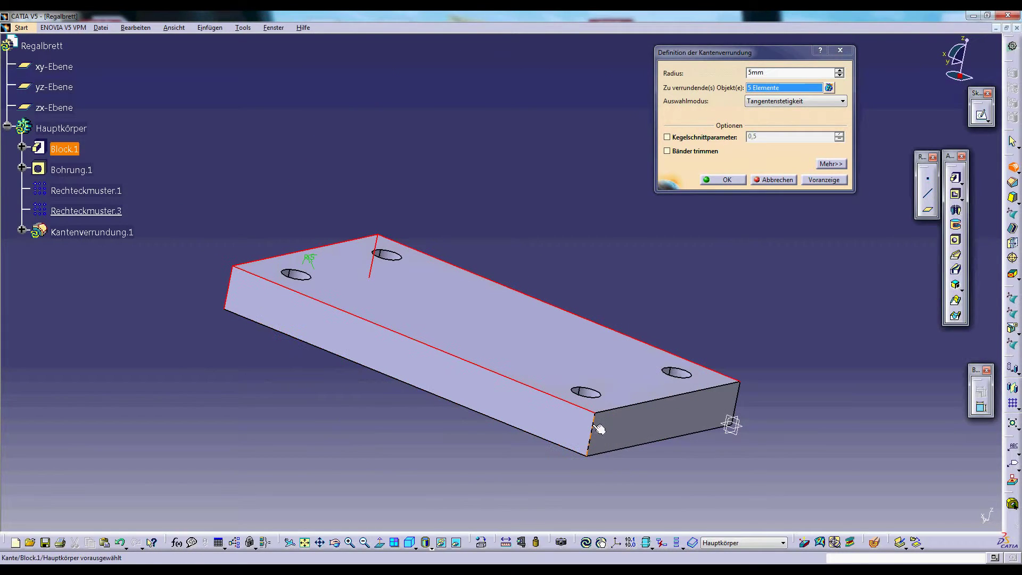
{"action": "left_click", "coordinate": [732, 425]}
{"action": "left_click", "coordinate": [730, 413]}
{"action": "left_click", "coordinate": [731, 420]}
{"action": "middle_click_drag", "start_coordinate": [730, 422], "coordinate": [548, 346]}
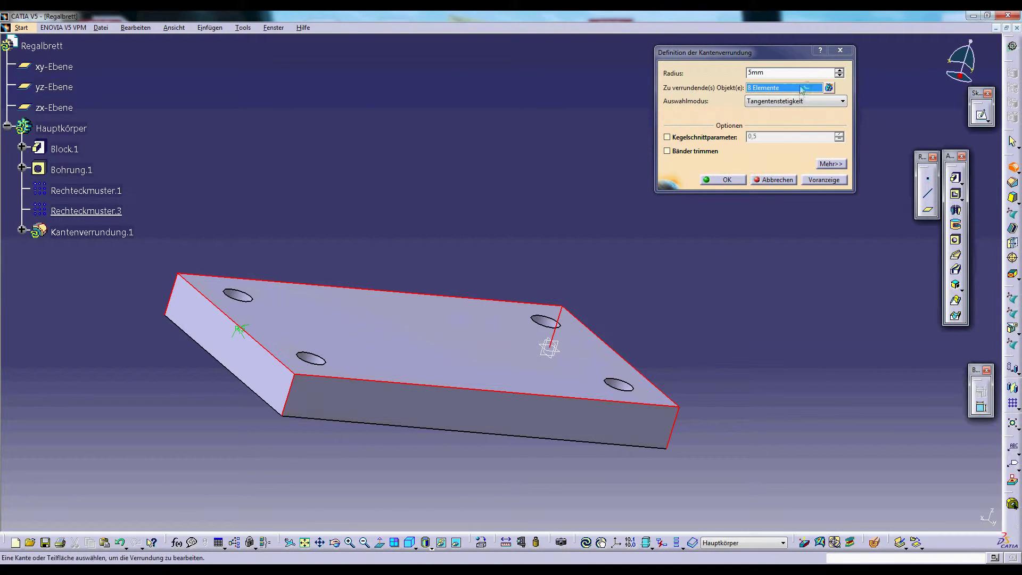
{"action": "double_click", "coordinate": [808, 74]}
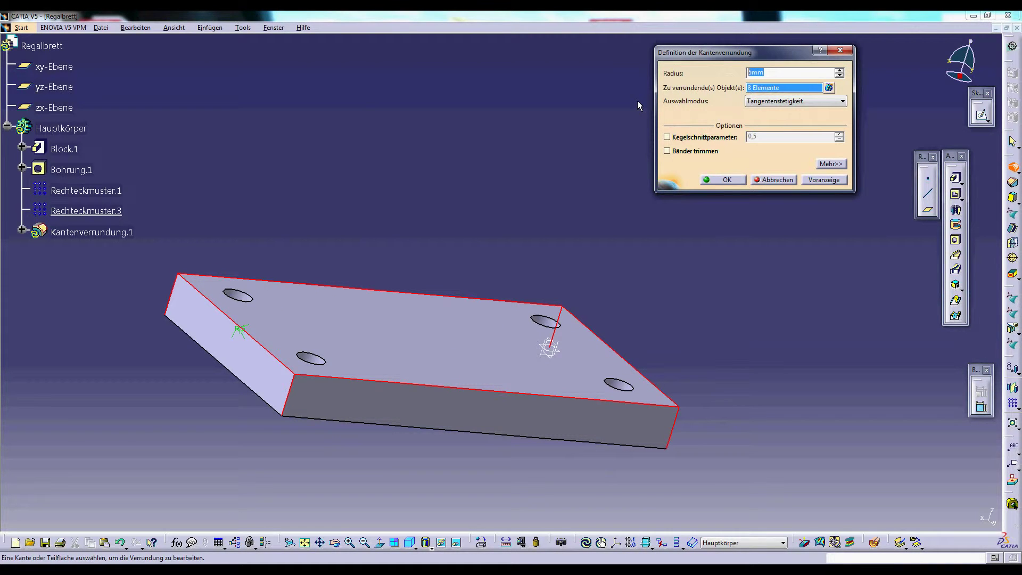
{"action": "type", "text": "3"}
{"action": "left_click", "coordinate": [708, 179]}
{"action": "middle_click_drag", "start_coordinate": [566, 313], "coordinate": [724, 220]}
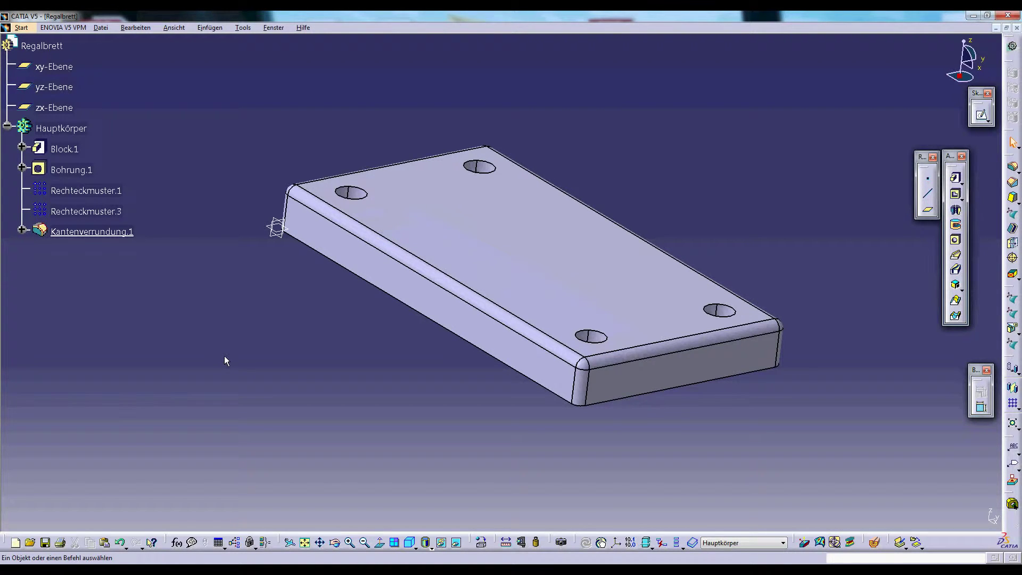
Assign Aluminium from the Metall tab of the material library to Hauptkörper.
{"action": "left_click", "coordinate": [77, 126]}
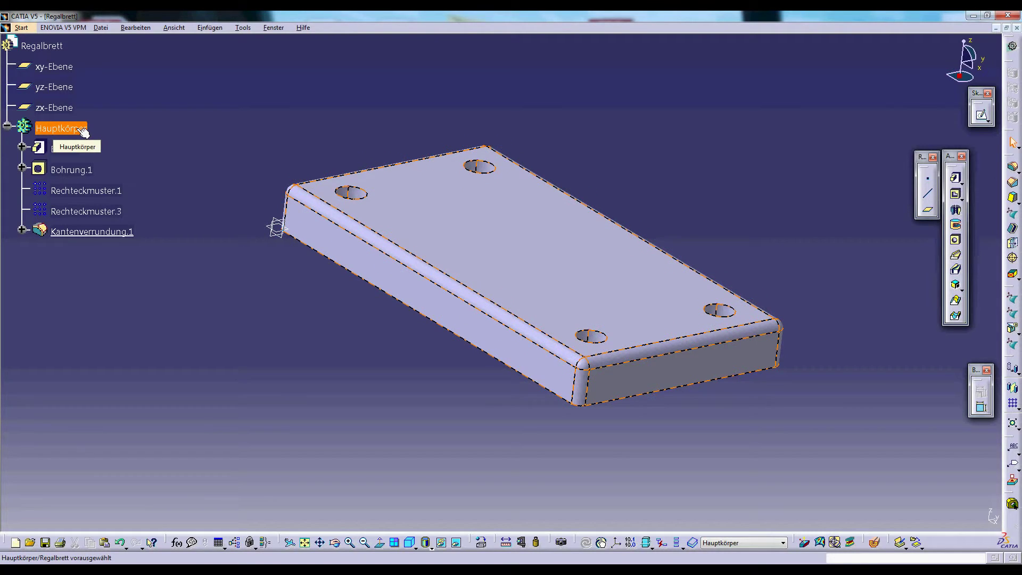
{"action": "left_click", "coordinate": [482, 543]}
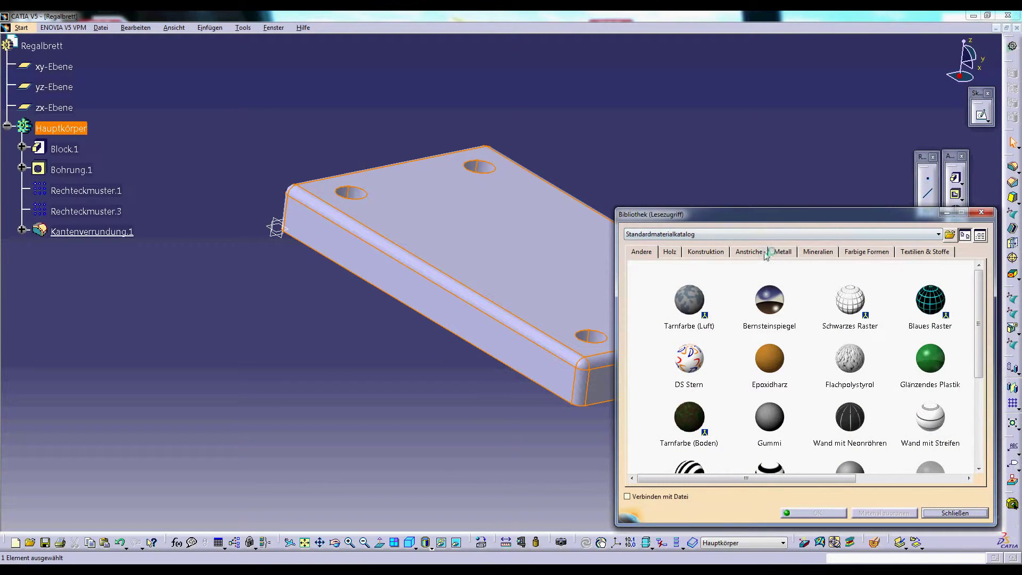
{"action": "left_click", "coordinate": [777, 253]}
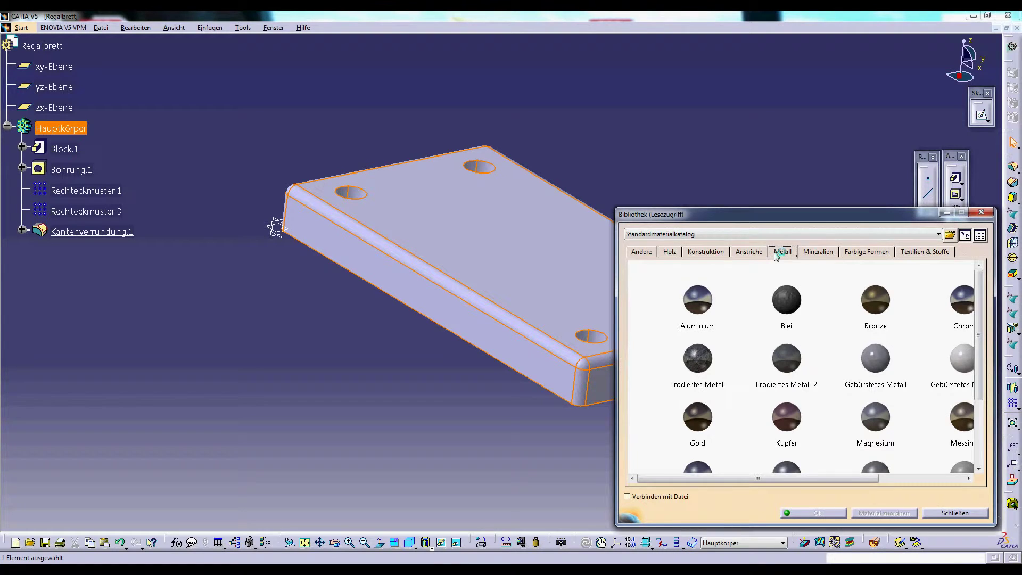
{"action": "left_click", "coordinate": [713, 290]}
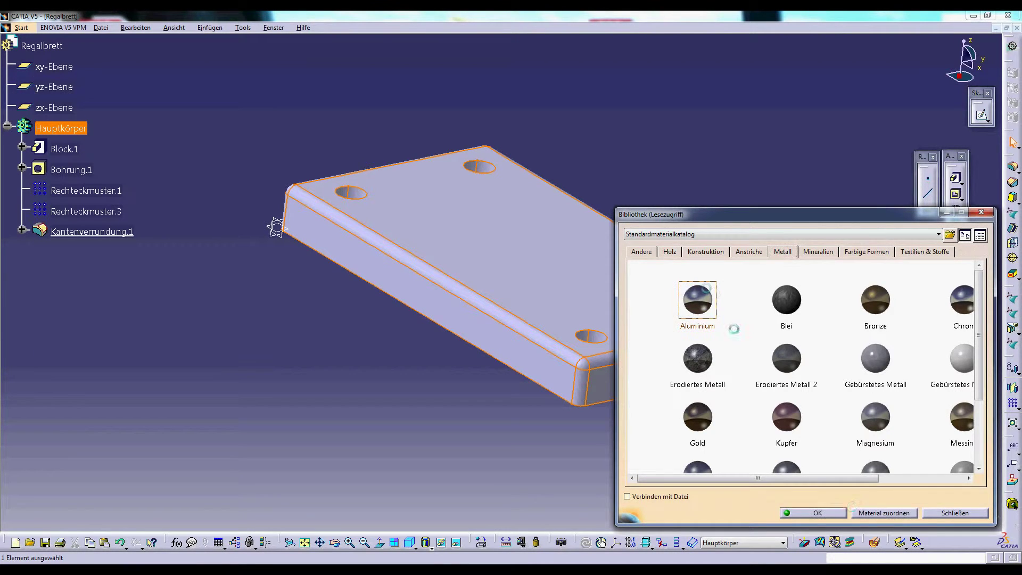
{"action": "left_click", "coordinate": [817, 513]}
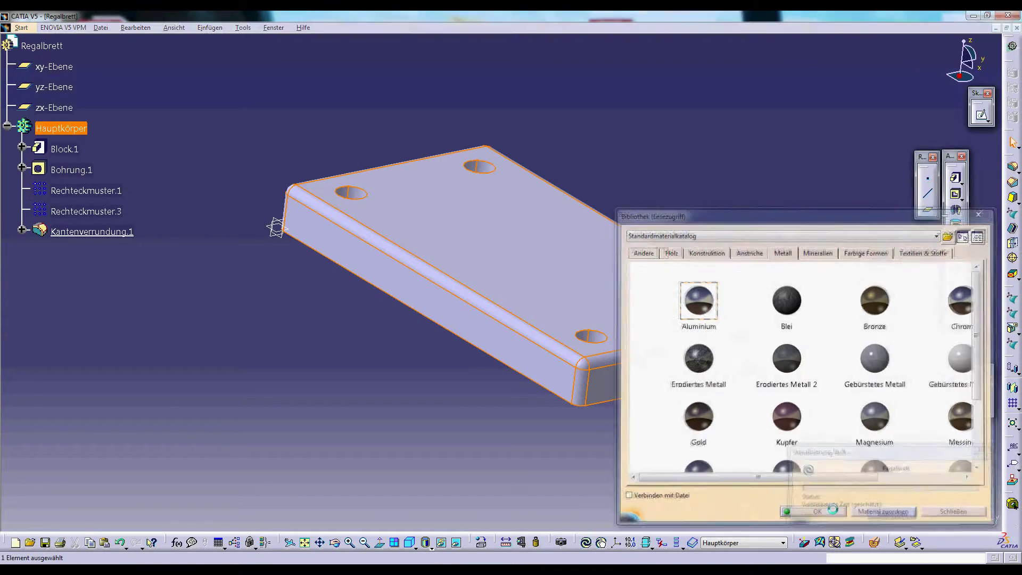
{"action": "left_click", "coordinate": [407, 376]}
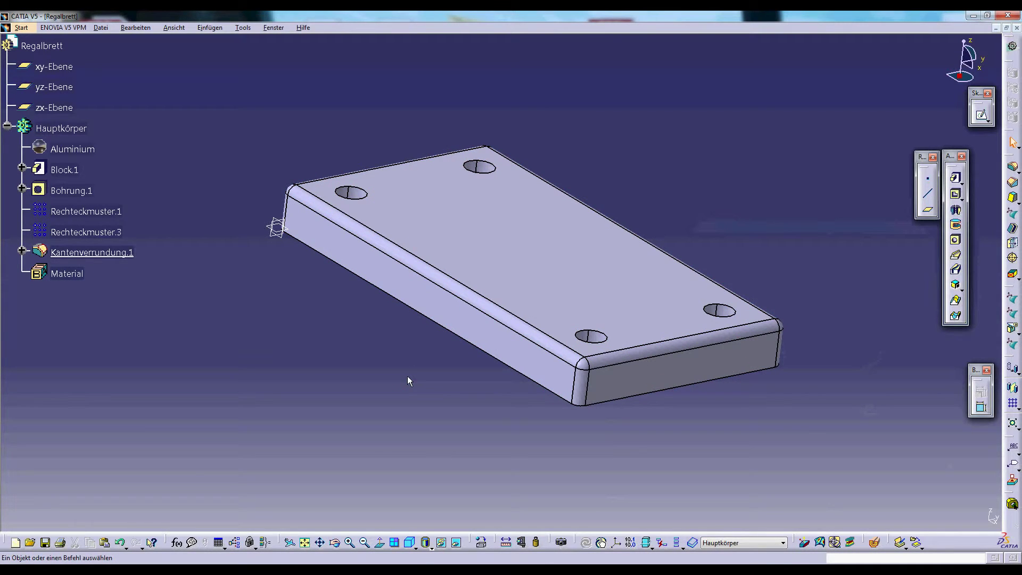
{"action": "left_click", "coordinate": [62, 128]}
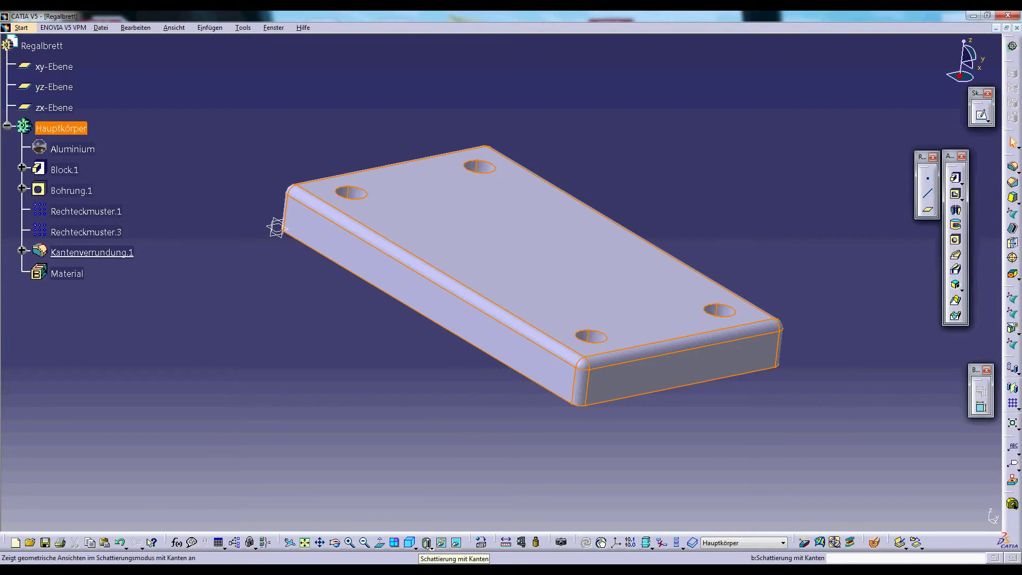
Set Schattierung to Material in Ansichtsparameter anpassen and view the aluminium board.
{"action": "left_click", "coordinate": [430, 546]}
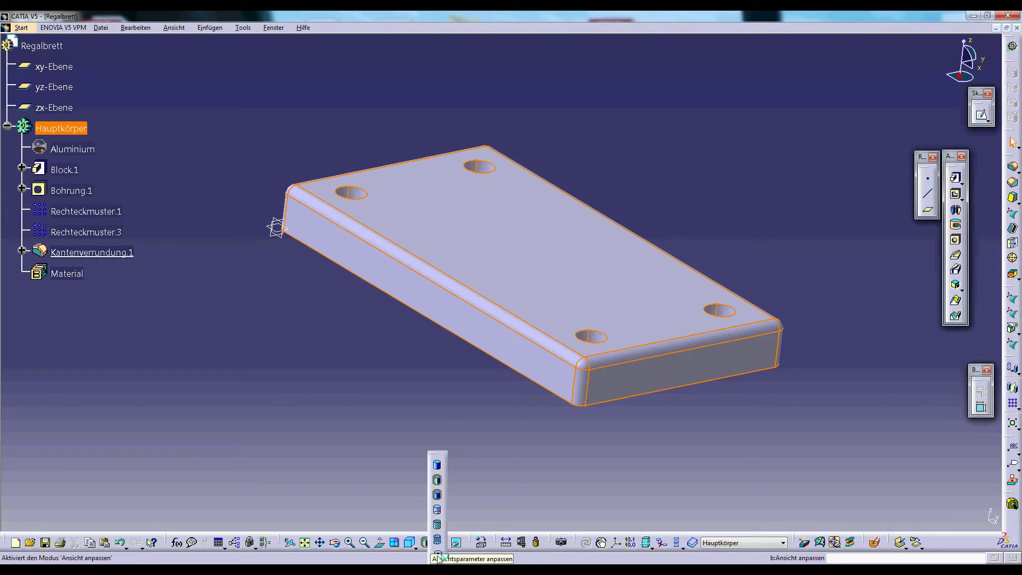
{"action": "left_click", "coordinate": [437, 555]}
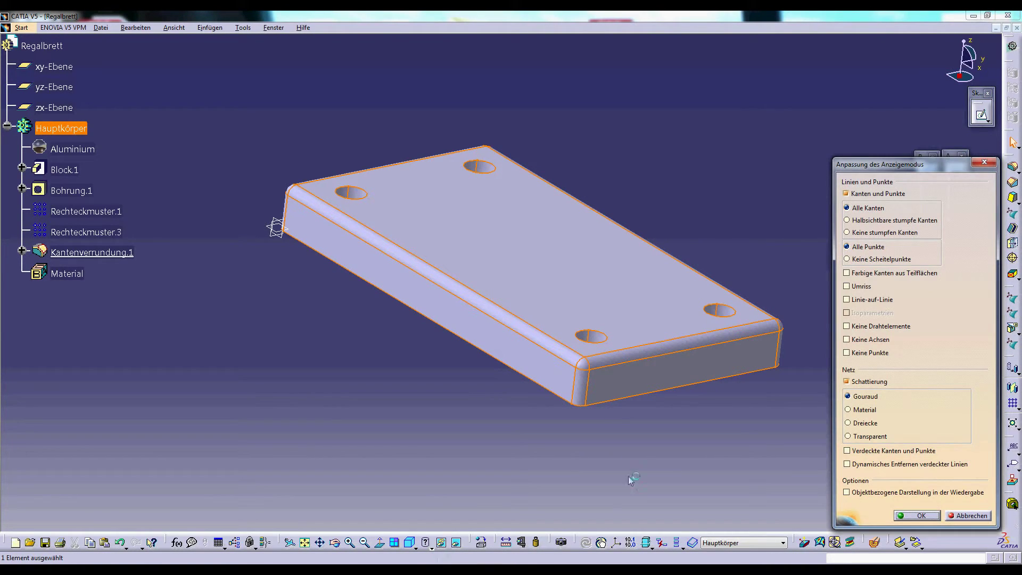
{"action": "left_click", "coordinate": [848, 409]}
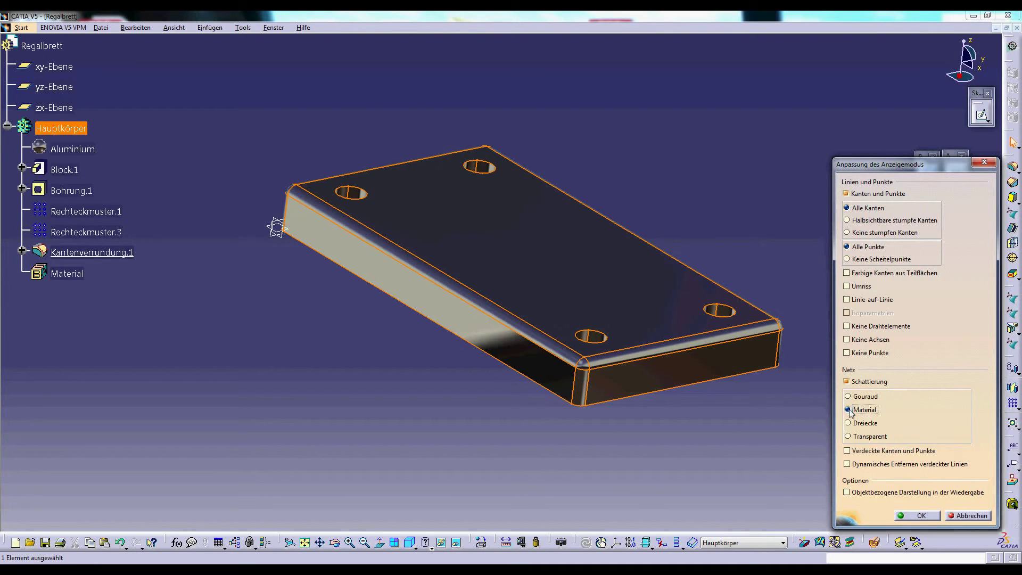
{"action": "left_click", "coordinate": [917, 515]}
{"action": "left_click", "coordinate": [451, 401]}
{"action": "middle_click_drag", "start_coordinate": [451, 401], "coordinate": [603, 209]}
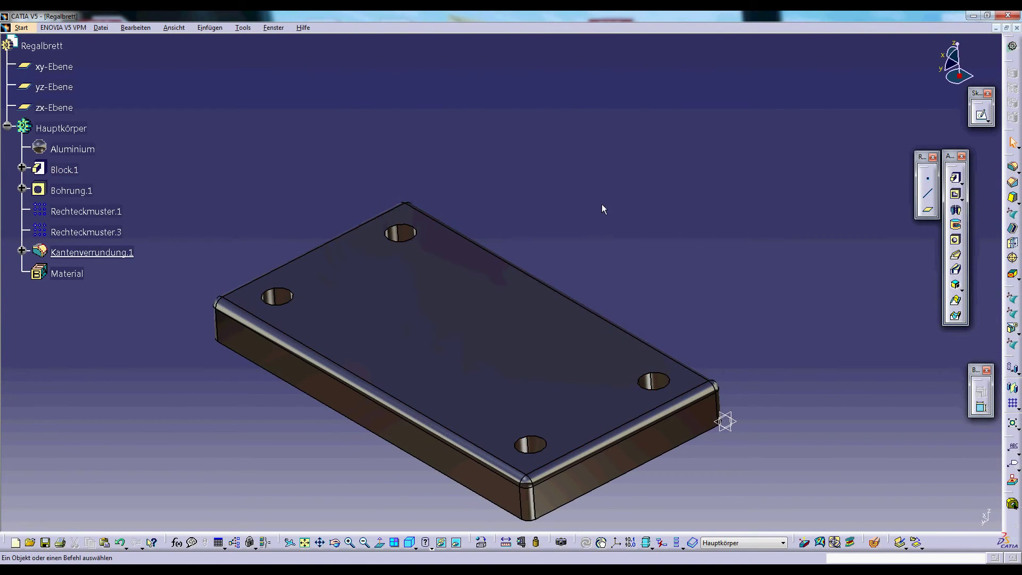